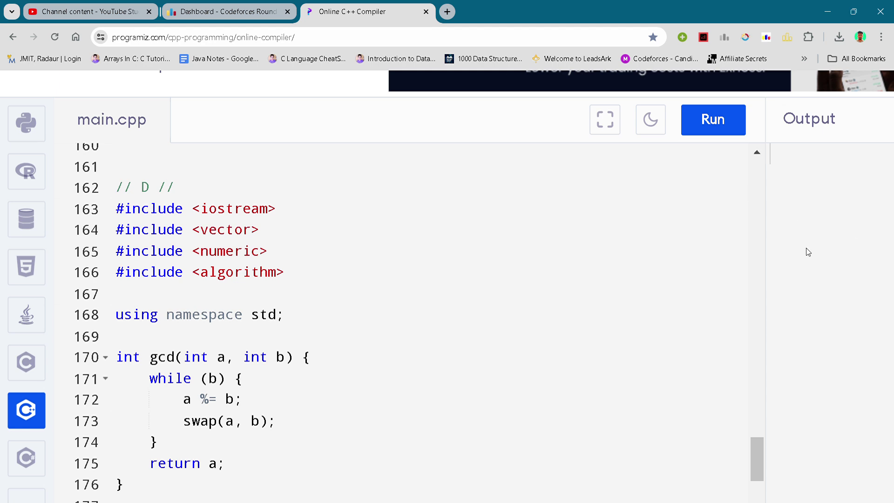
Step: Point out the algorithm and numeric includes, then the gcd function and its swap line
click(567, 270)
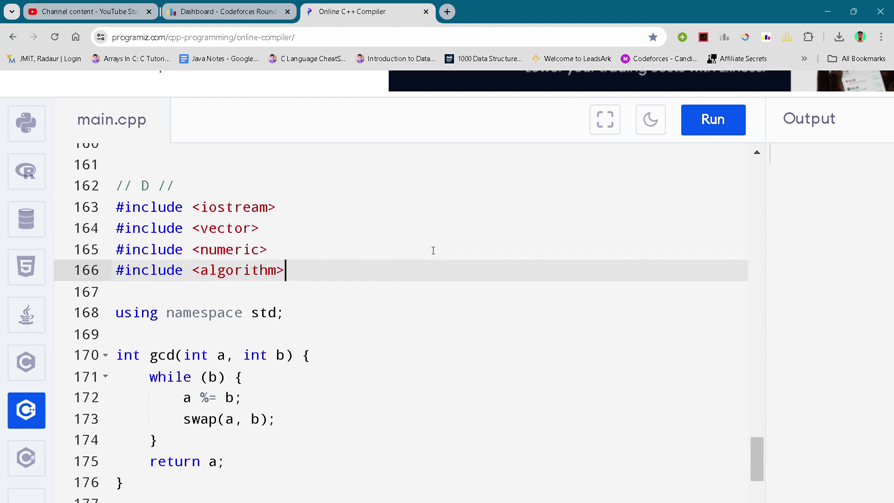
key(Up)
click(408, 267)
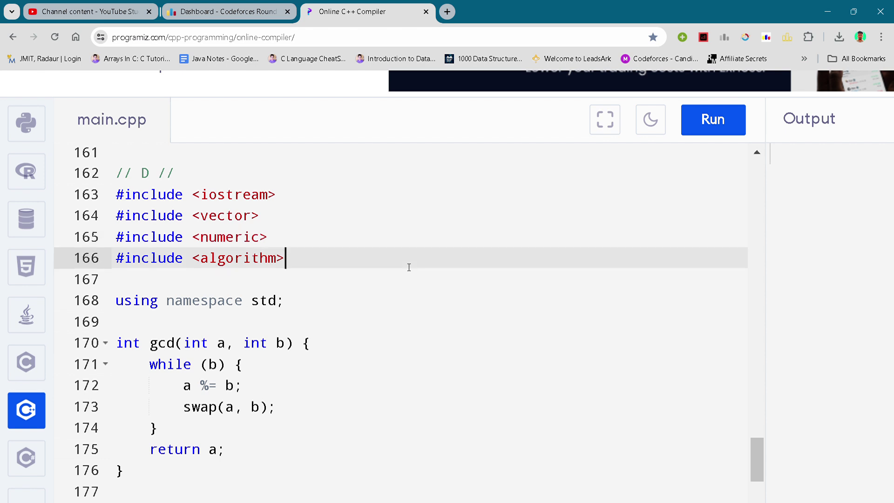
key(Down)
key(Down)
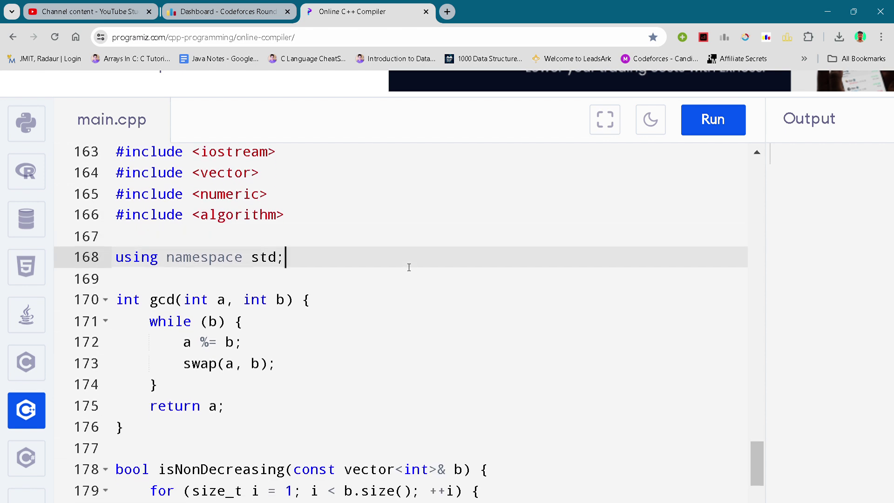
click(409, 267)
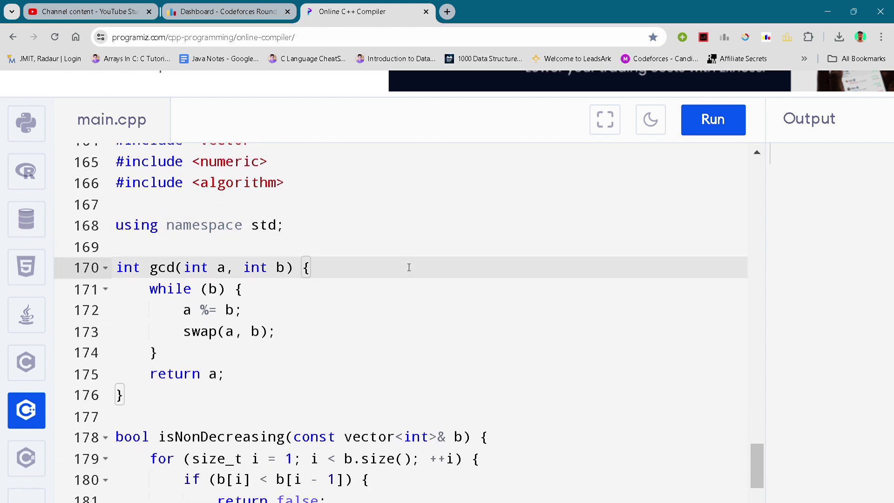
scroll(409, 266, down, 1)
click(379, 305)
scroll(379, 305, down, 1)
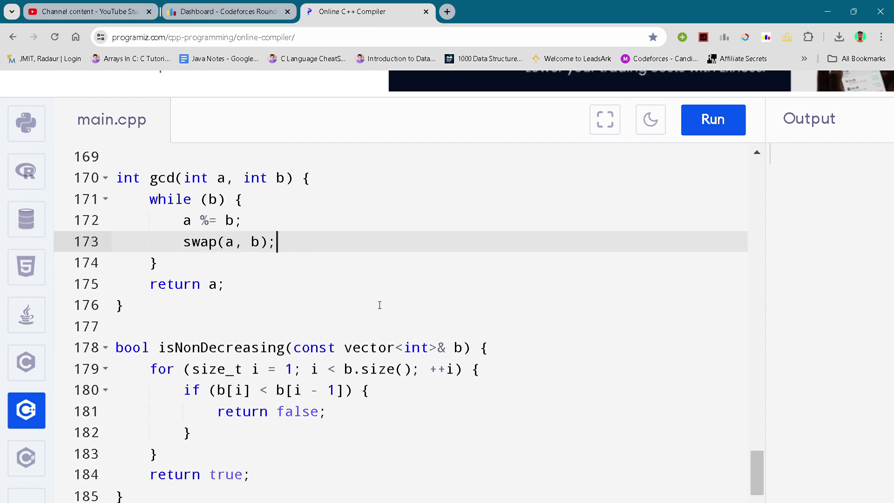
scroll(379, 305, down, 1)
Step: Walk through isNonDecreasing: its loop, early return false, and closing brace
click(380, 305)
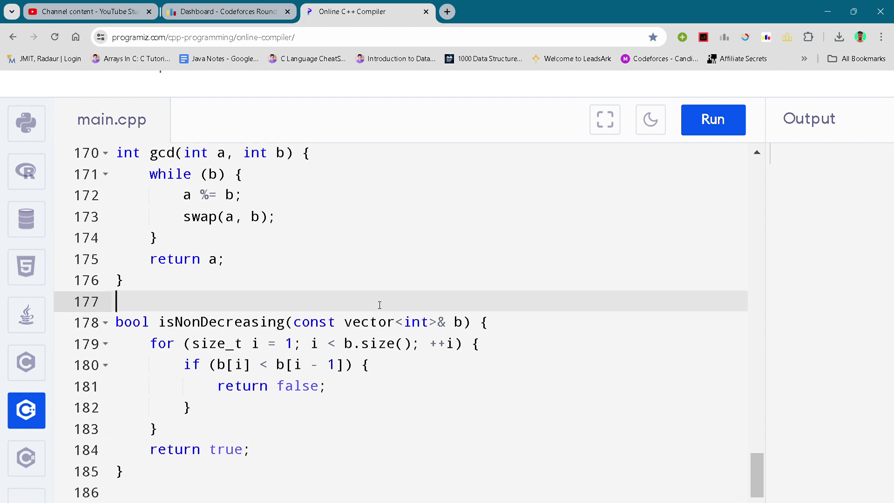
scroll(380, 304, down, 1)
scroll(379, 305, down, 1)
click(379, 310)
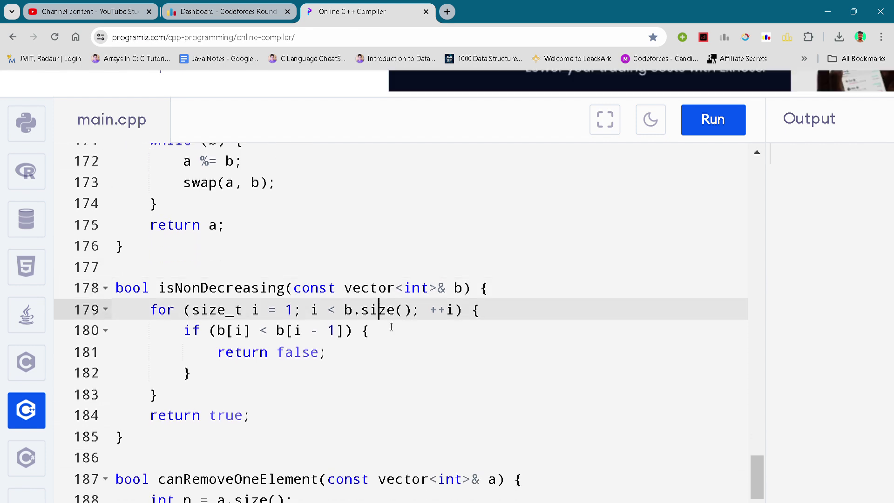
click(397, 358)
click(380, 393)
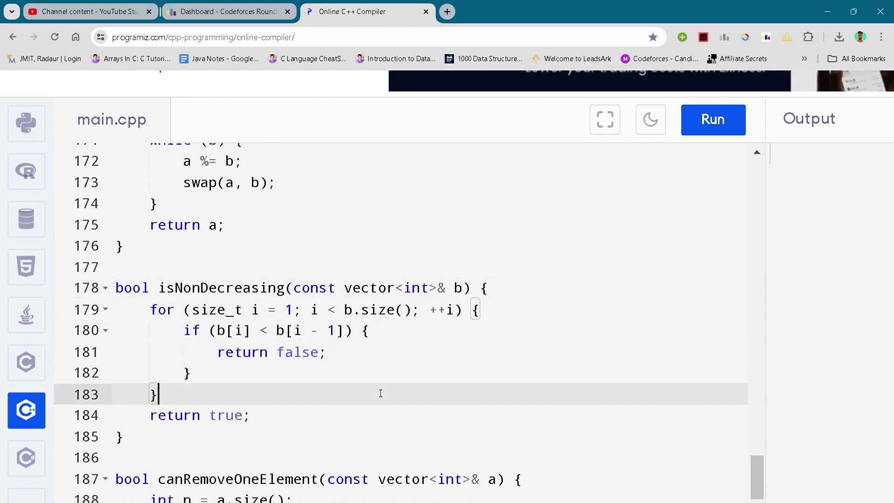
scroll(381, 393, down, 1)
click(381, 393)
scroll(381, 393, down, 1)
Step: Reach the canRemoveOneElement header, array size read, and prefix and suffix gcd arrays
key(Down)
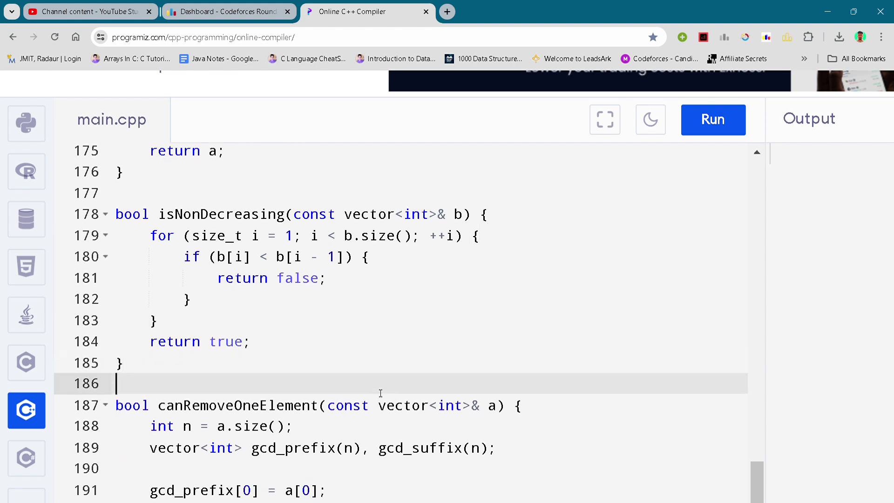
key(Down)
scroll(379, 418, down, 1)
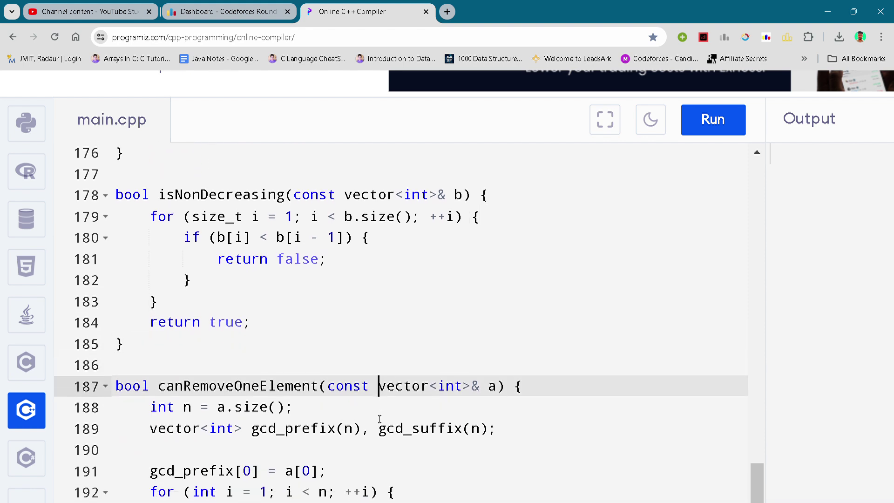
key(Down)
click(376, 431)
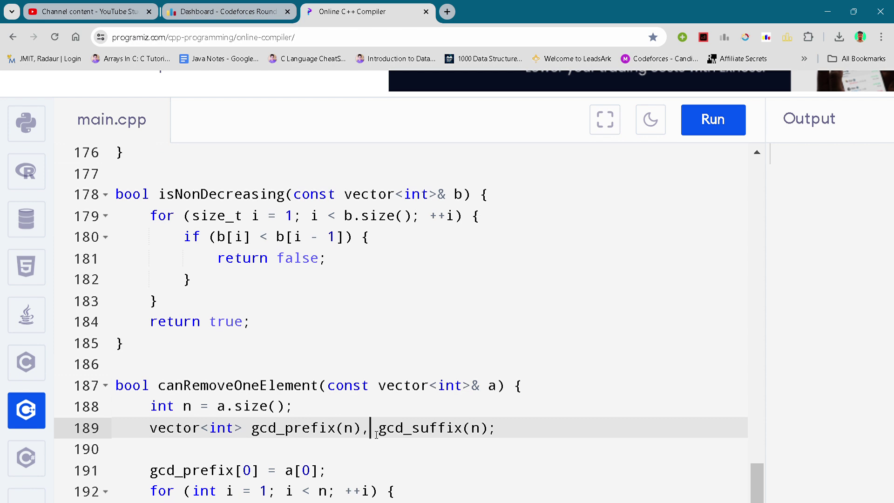
key(Down)
scroll(376, 434, down, 1)
scroll(376, 434, down, 3)
Step: Point out the prefix gcd computation, then the suffix gcd initialisation and loop
click(376, 435)
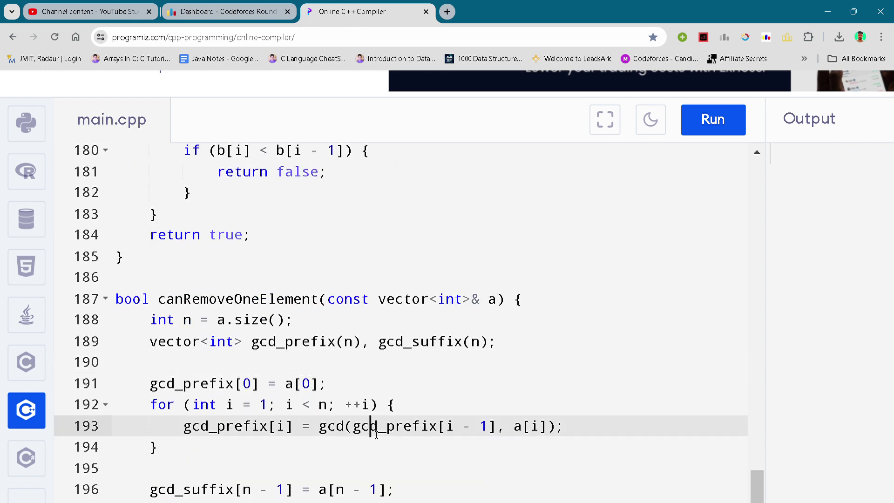
scroll(376, 435, down, 2)
click(377, 428)
scroll(376, 435, down, 1)
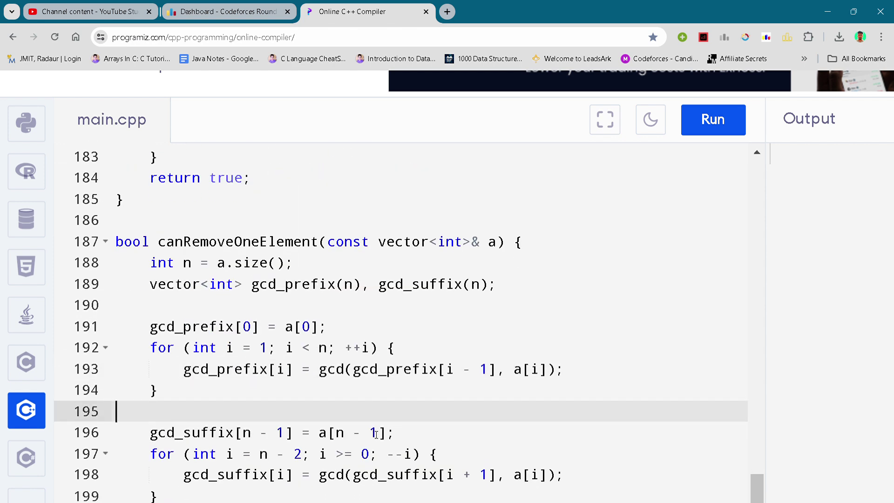
click(376, 433)
click(409, 433)
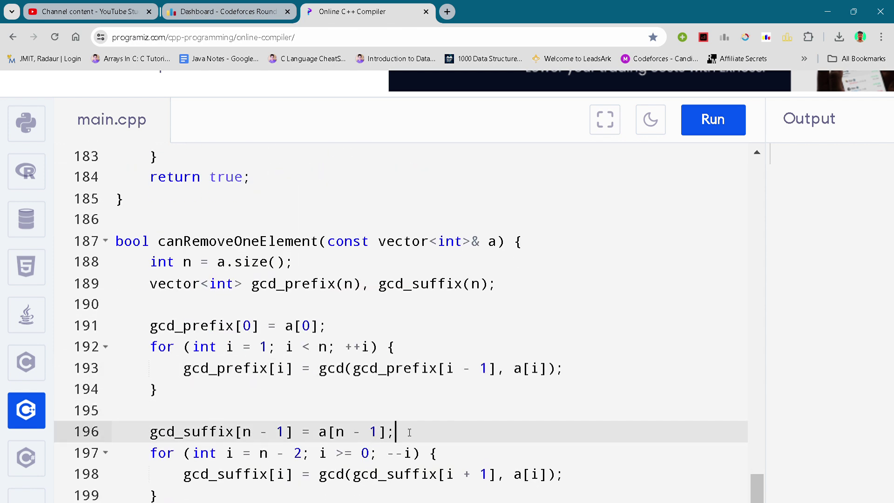
scroll(409, 433, down, 2)
click(409, 432)
click(394, 469)
scroll(394, 468, down, 2)
Step: Trace the removal loop: vector b, first-element check, else branch with y, isNonDecreasing check, return true
click(394, 469)
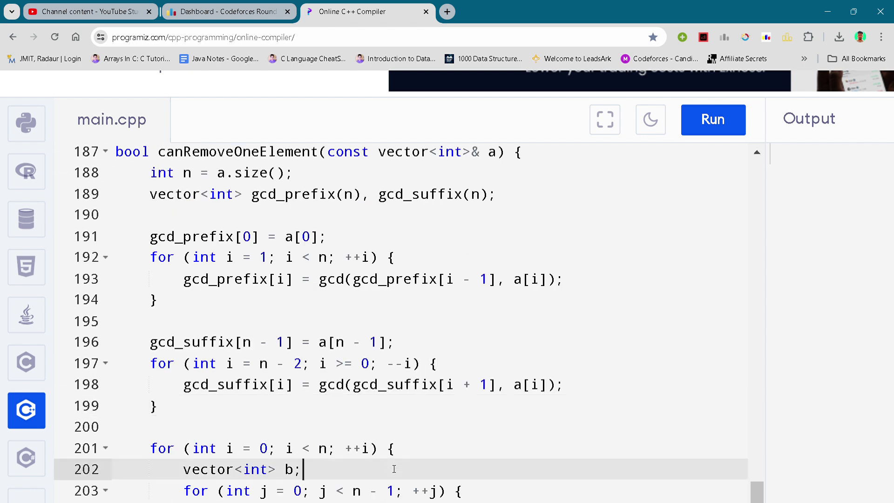
scroll(394, 469, down, 2)
click(394, 469)
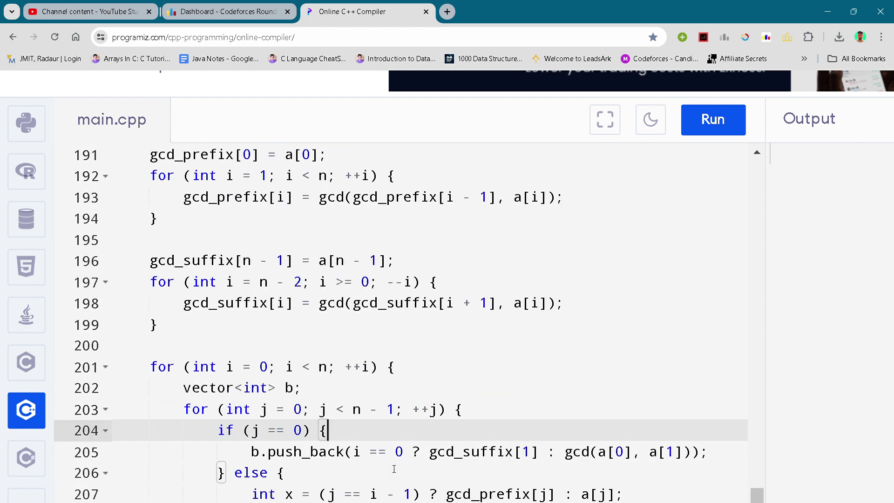
scroll(394, 468, down, 2)
click(394, 469)
scroll(394, 469, down, 2)
click(394, 469)
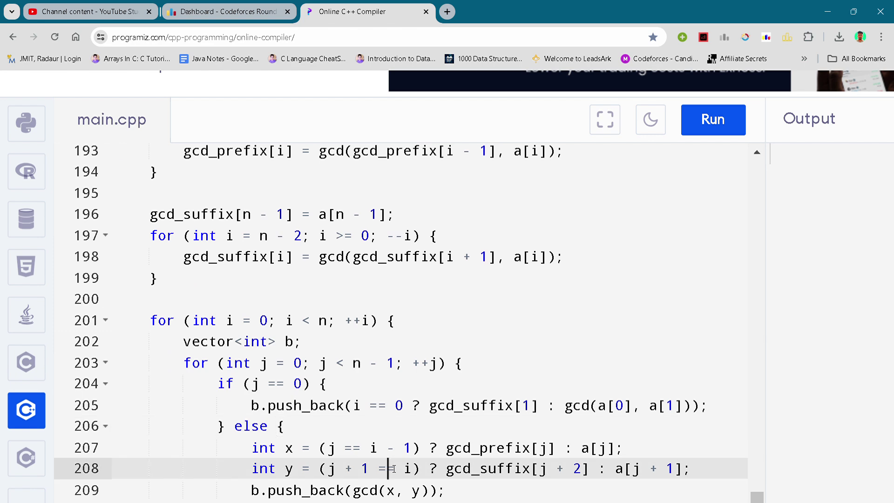
scroll(394, 469, down, 2)
click(394, 469)
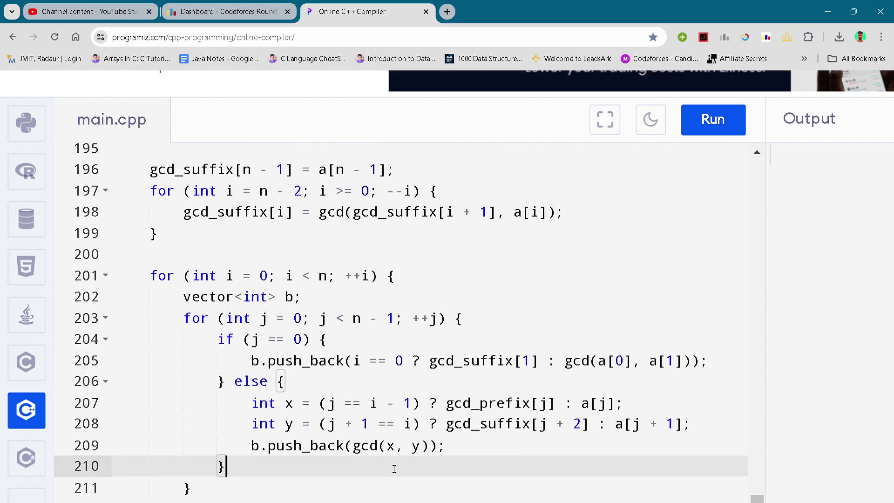
scroll(394, 468, down, 1)
click(395, 467)
scroll(396, 466, down, 1)
click(396, 466)
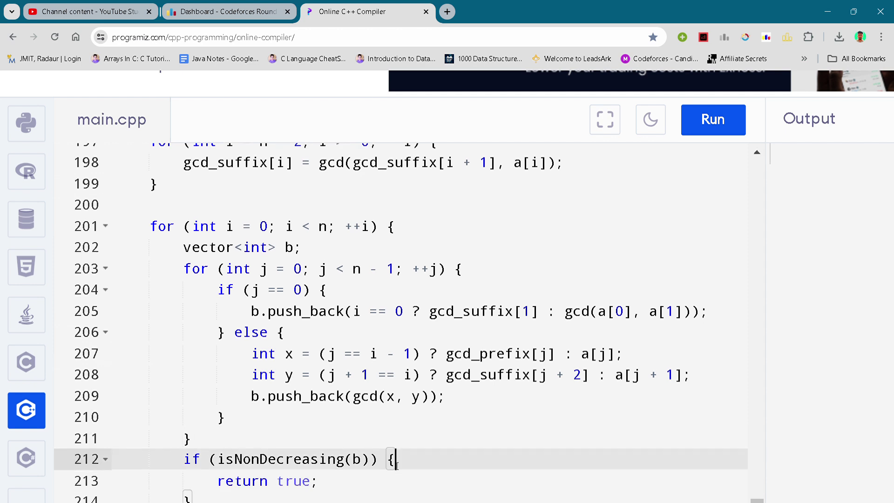
scroll(396, 466, down, 1)
click(396, 466)
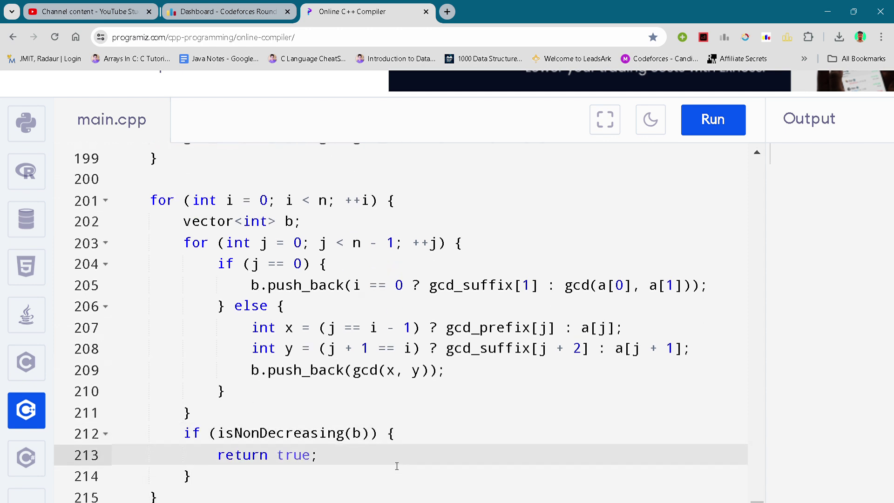
scroll(396, 466, down, 2)
scroll(396, 466, down, 1)
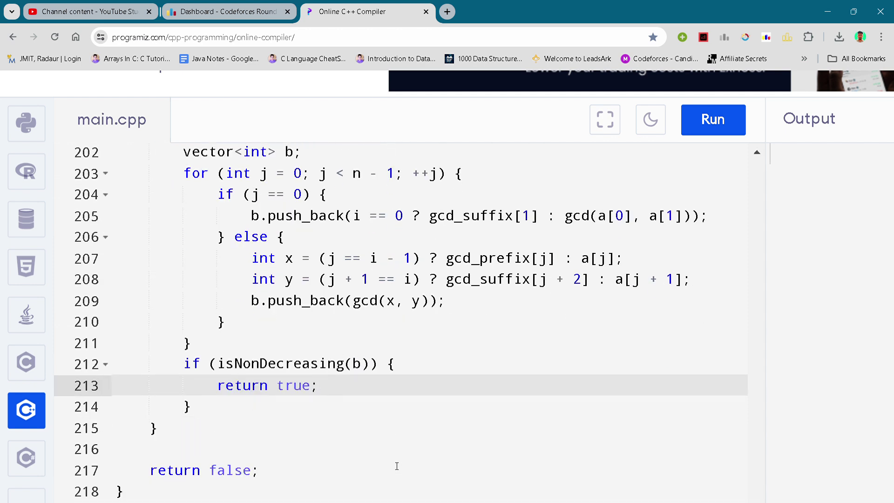
scroll(396, 466, down, 1)
scroll(397, 466, down, 2)
scroll(397, 466, down, 1)
scroll(397, 466, down, 1)
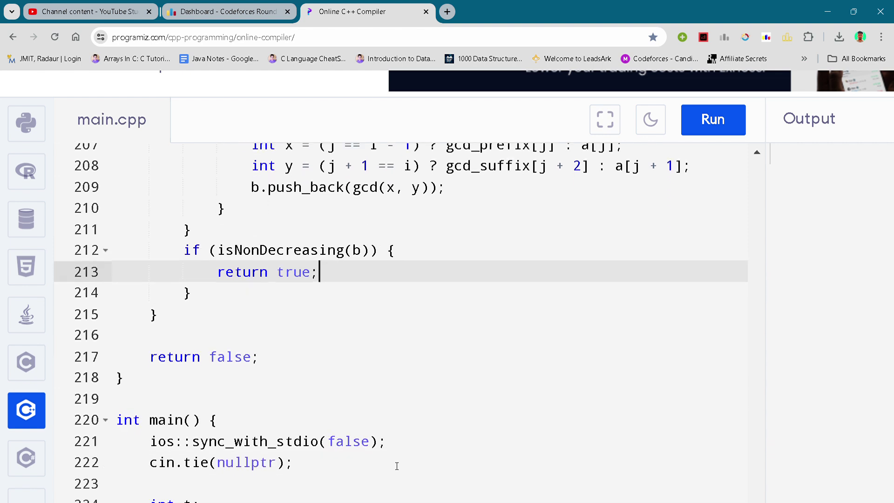
scroll(396, 466, down, 1)
Step: Scroll through main, marking the input setup, array reading loop, and test case loop end
click(397, 466)
scroll(397, 466, down, 2)
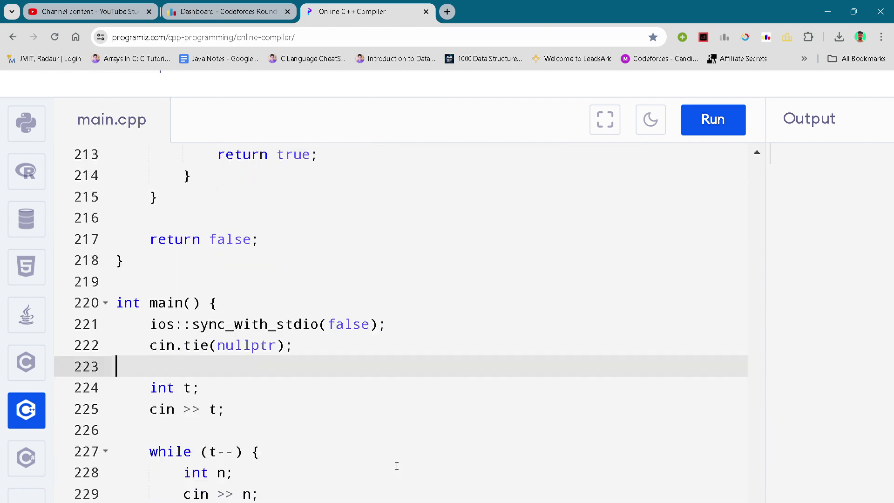
scroll(396, 466, down, 2)
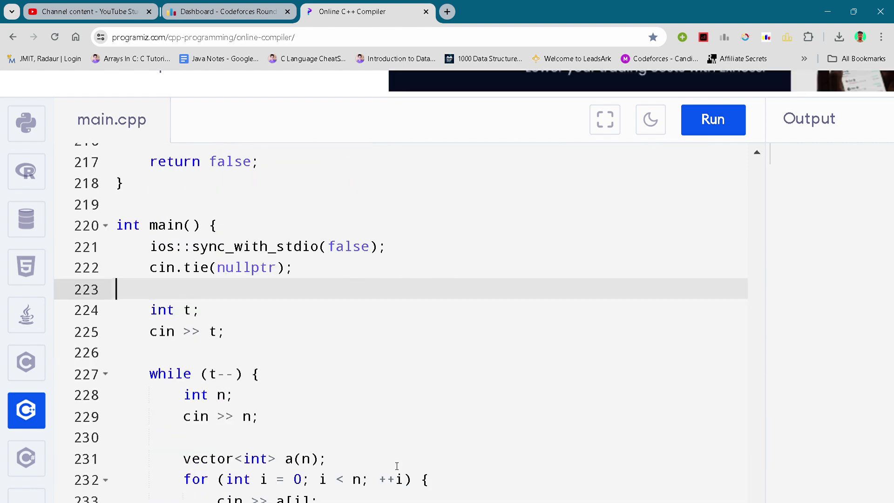
scroll(397, 466, down, 1)
click(396, 466)
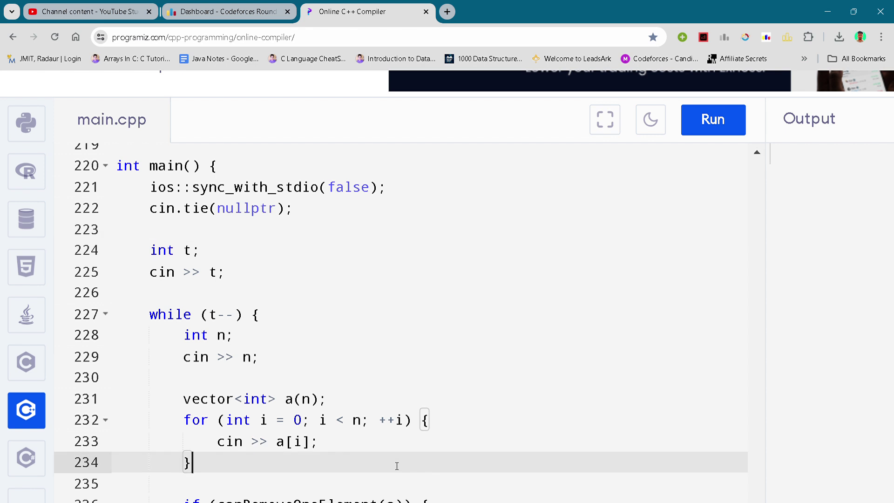
scroll(396, 465, down, 3)
scroll(396, 466, down, 1)
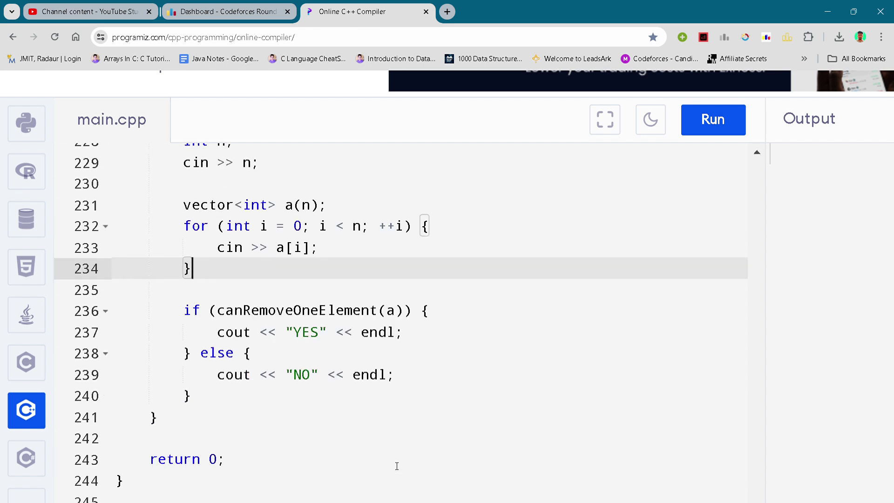
click(473, 420)
scroll(482, 414, down, 1)
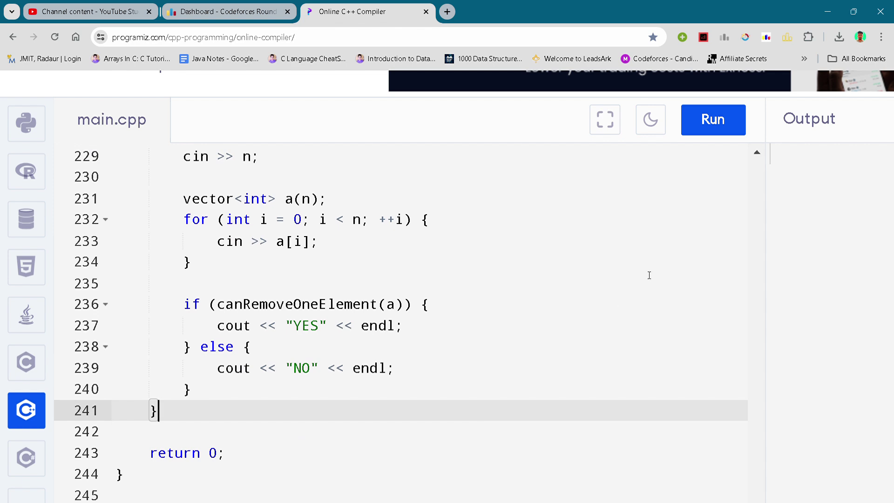
scroll(649, 275, up, 1)
scroll(649, 275, down, 2)
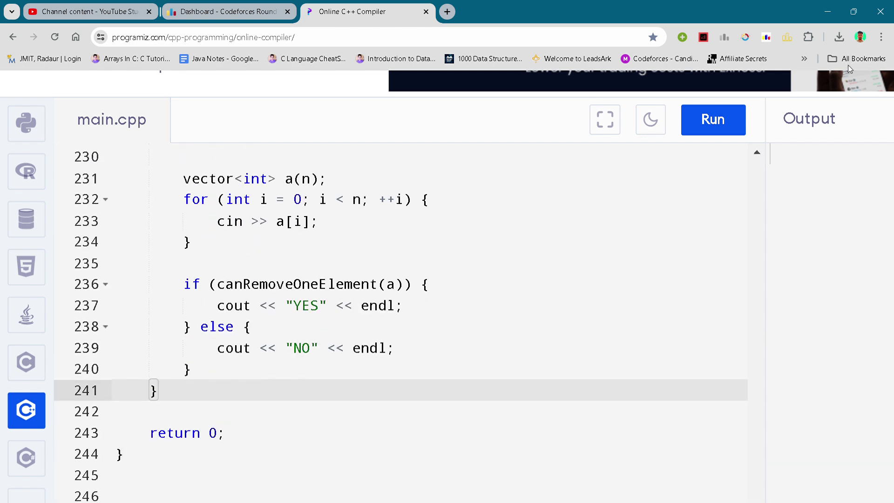